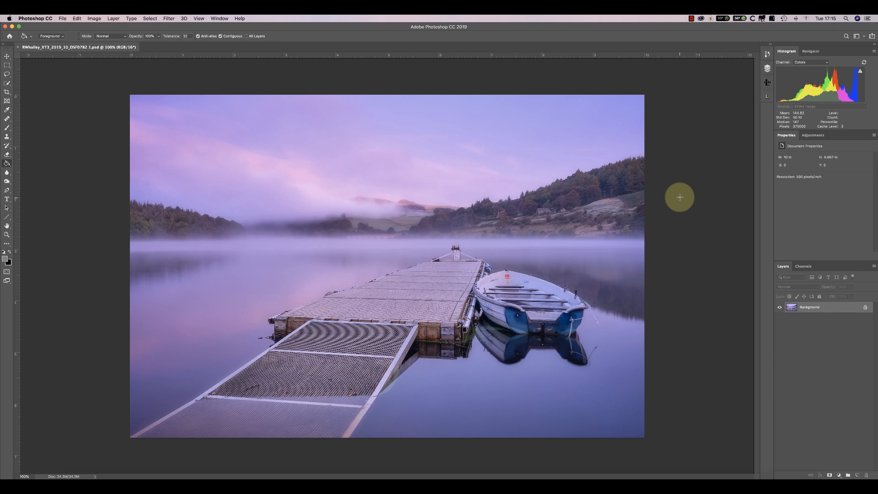
# - Apply a Curves adjustment directly to the Background image, pulling the shadows down and raising input 177 to output 209
pyautogui.click(93, 18)
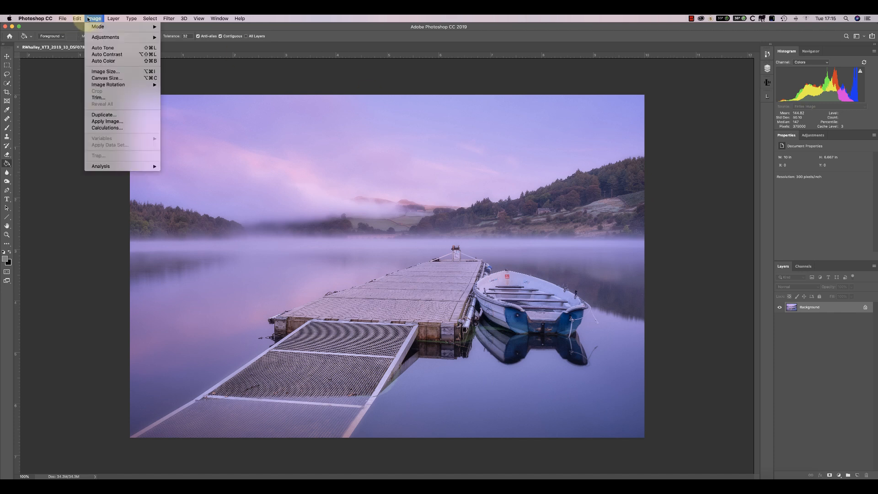
pyautogui.moveTo(106, 37)
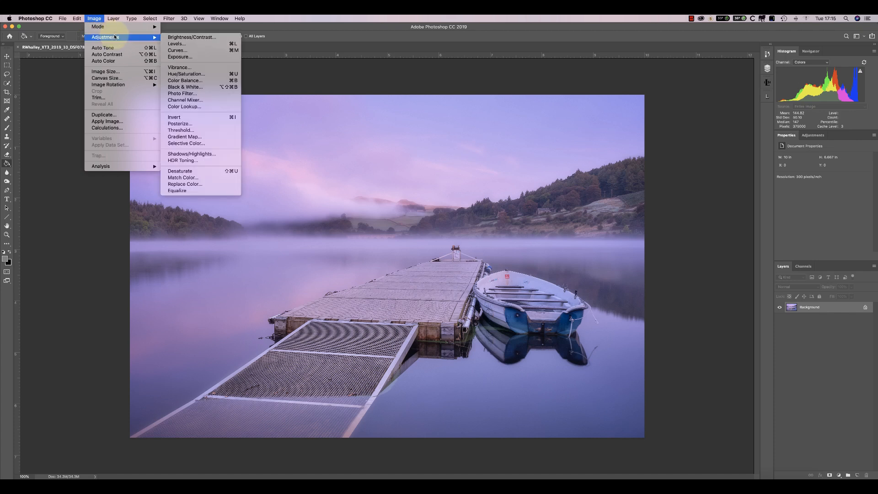
pyautogui.click(183, 51)
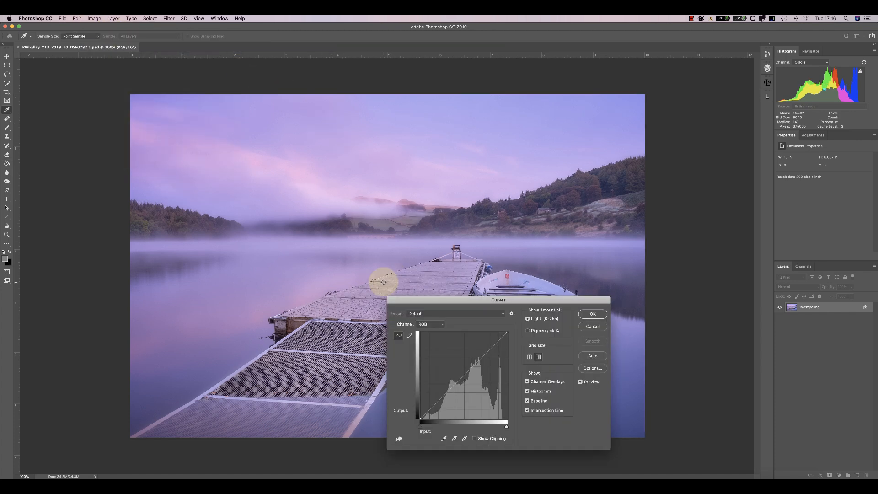
pyautogui.moveTo(448, 391); pyautogui.dragTo(449, 402)
pyautogui.moveTo(481, 363); pyautogui.dragTo(481, 348)
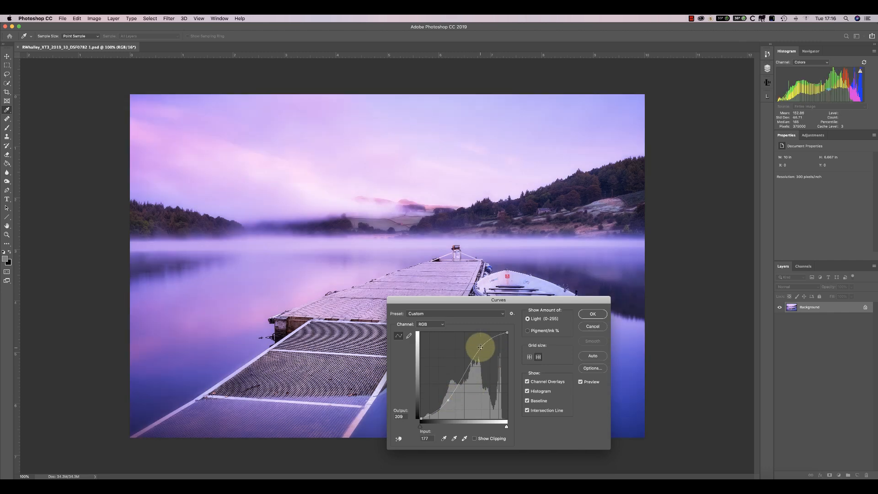
pyautogui.click(592, 314)
pyautogui.press('g')
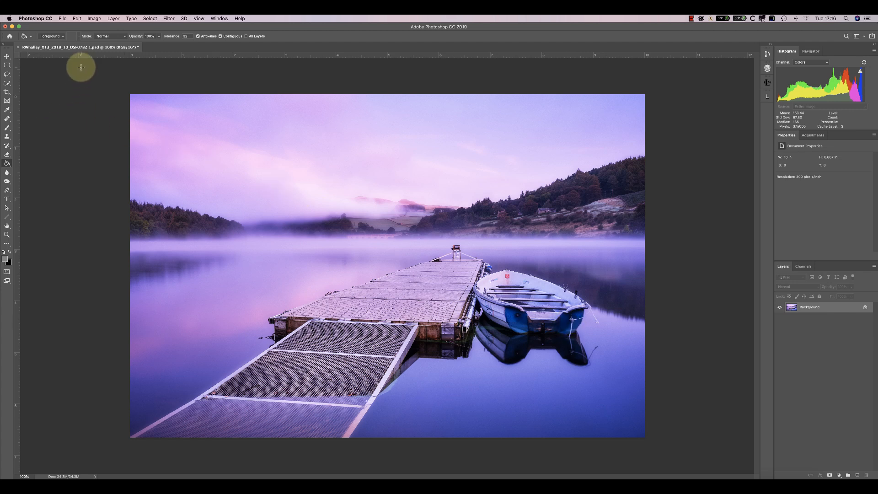
# - Undo the Curves adjustment made directly on the Background
pyautogui.click(77, 18)
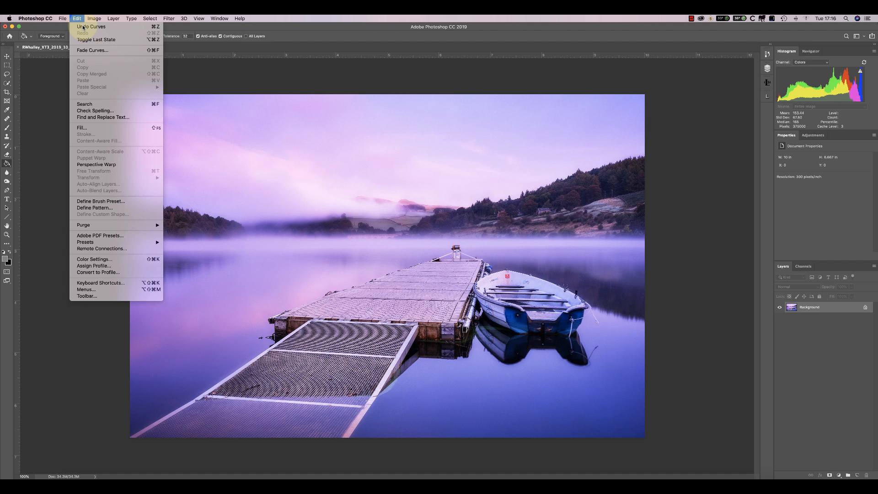
pyautogui.click(83, 27)
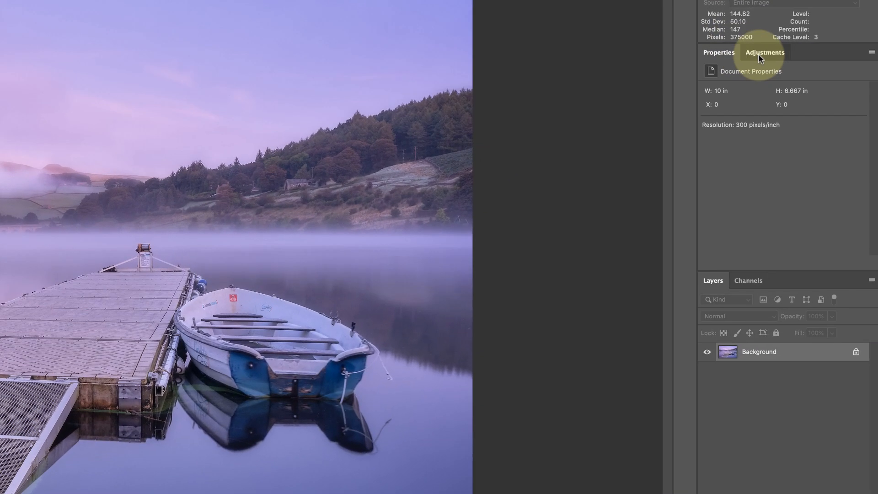
# - Add a Curves adjustment layer above the Background and shape a gentle S-curve with darker shadows and slightly brighter highlights
pyautogui.click(808, 136)
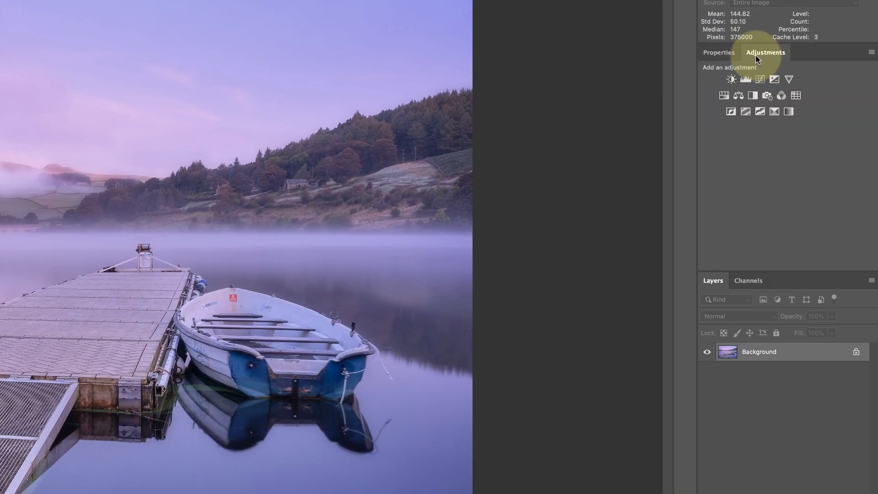
pyautogui.click(760, 79)
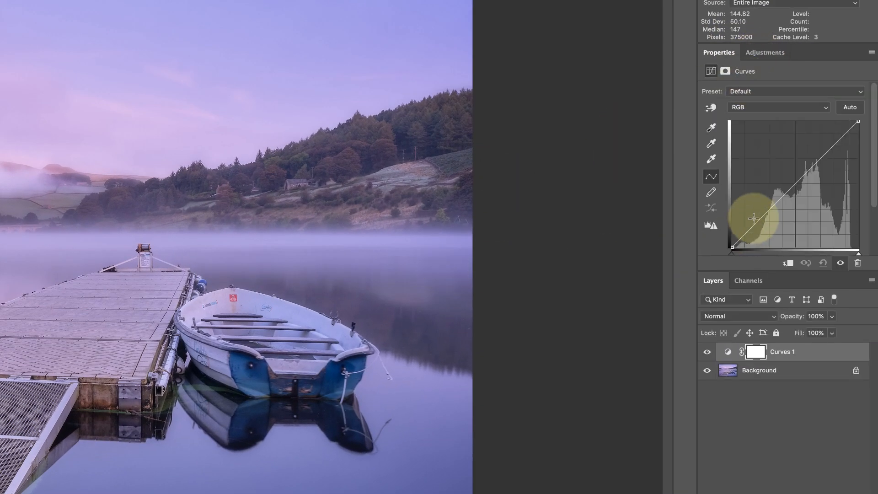
pyautogui.moveTo(753, 218); pyautogui.dragTo(760, 225)
pyautogui.moveTo(830, 151); pyautogui.dragTo(827, 150)
pyautogui.moveTo(764, 224); pyautogui.dragTo(765, 224)
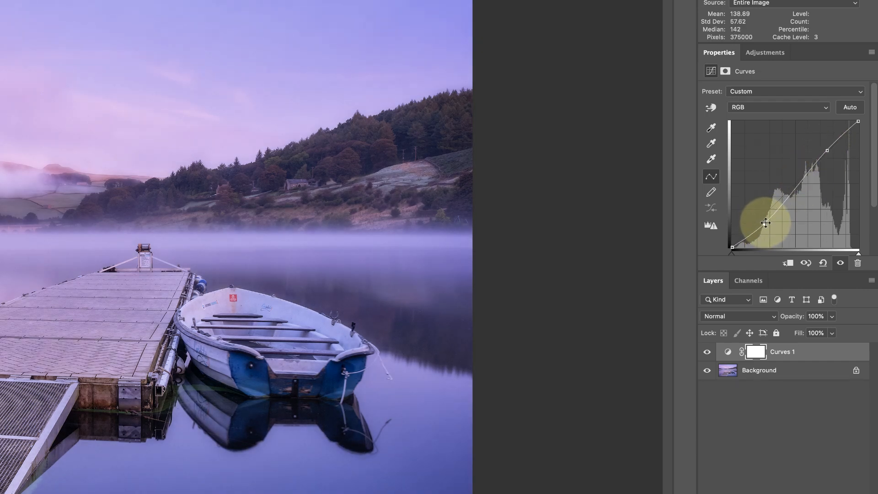
# - Add a Black & White adjustment layer with default values and readjust the shadow point of the Curves 1 layer
pyautogui.click(763, 53)
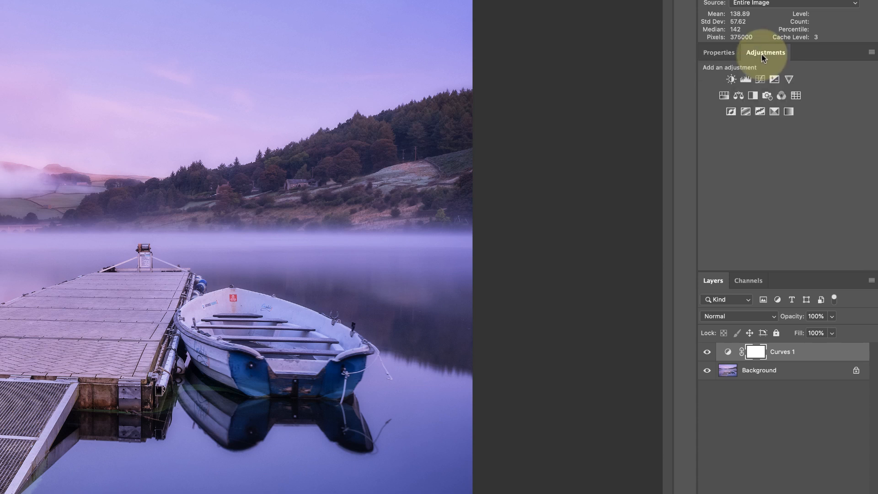
pyautogui.click(753, 97)
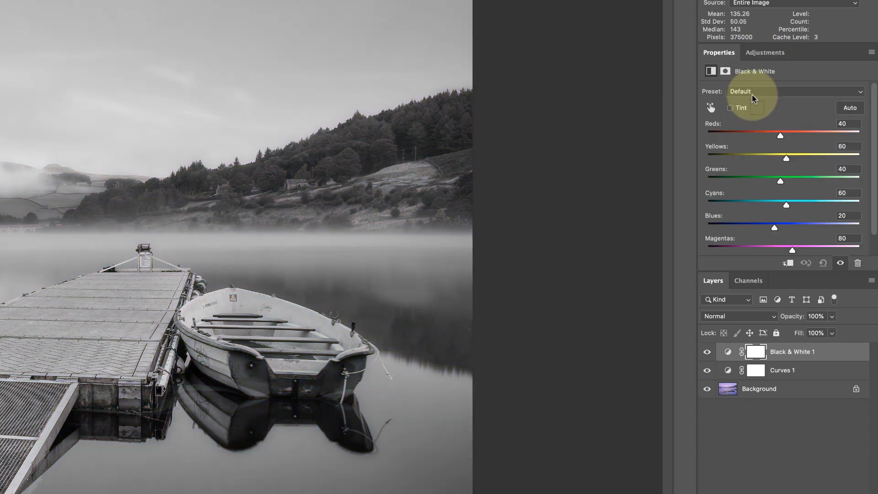
pyautogui.click(732, 372)
pyautogui.moveTo(768, 224); pyautogui.dragTo(775, 215)
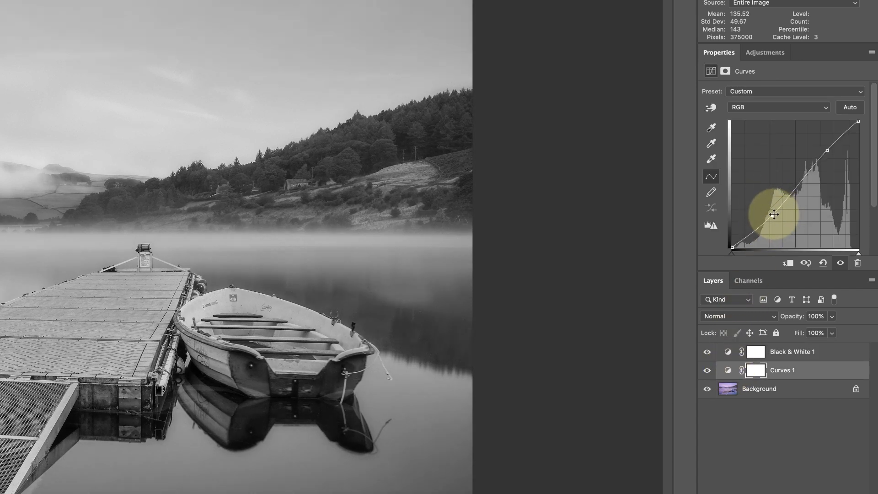
# - Hide the Black & White 1 and Curves 1 layers and show them again to compare the image without the adjustments
pyautogui.click(727, 351)
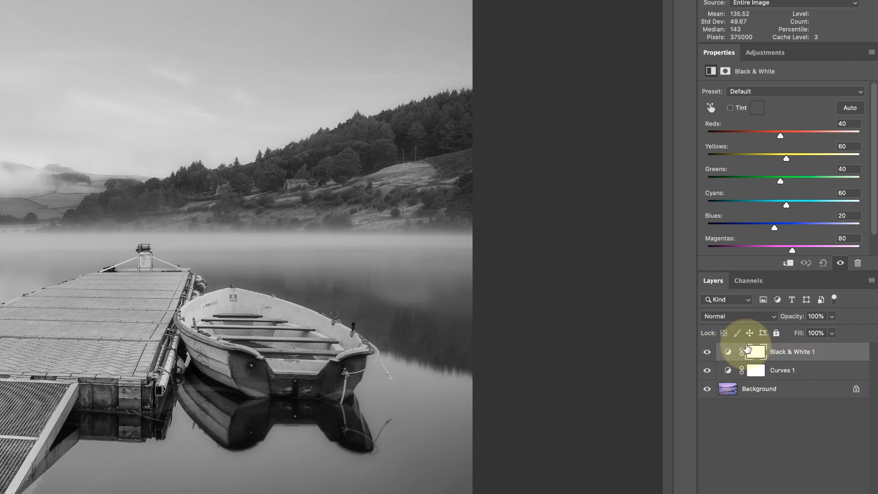
pyautogui.click(708, 352)
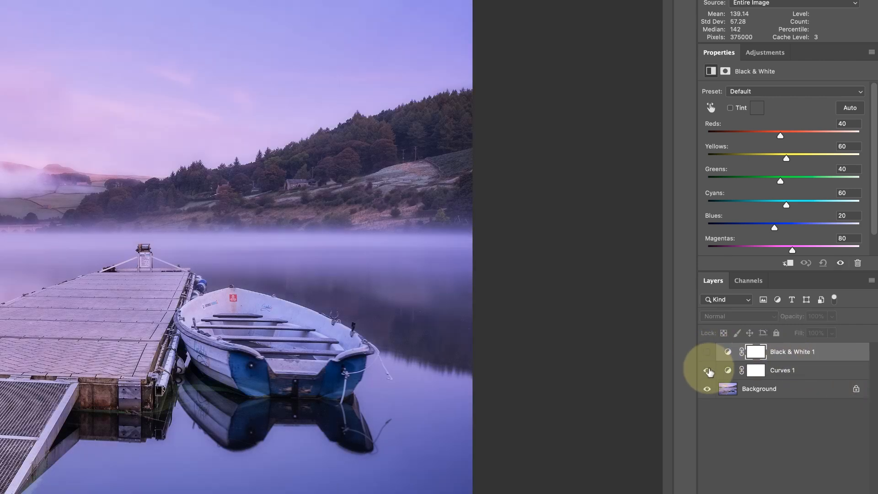
pyautogui.click(708, 371)
pyautogui.click(707, 352)
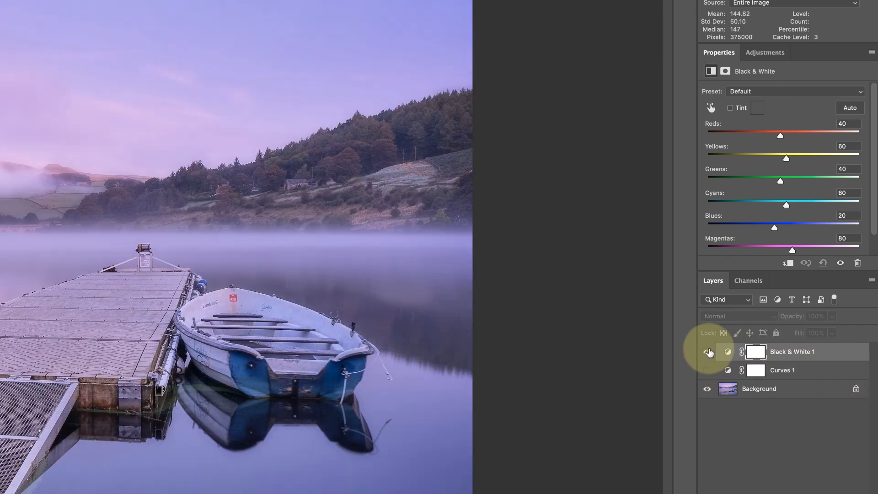
pyautogui.click(709, 372)
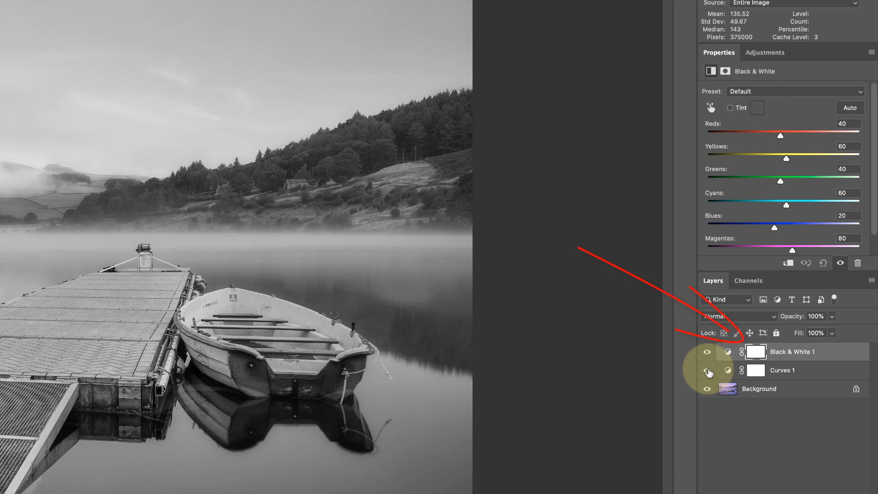
# - Paint black on the Black & White 1 layer mask over the boat and jetty with the Brush at 100% opacity
pyautogui.click(755, 354)
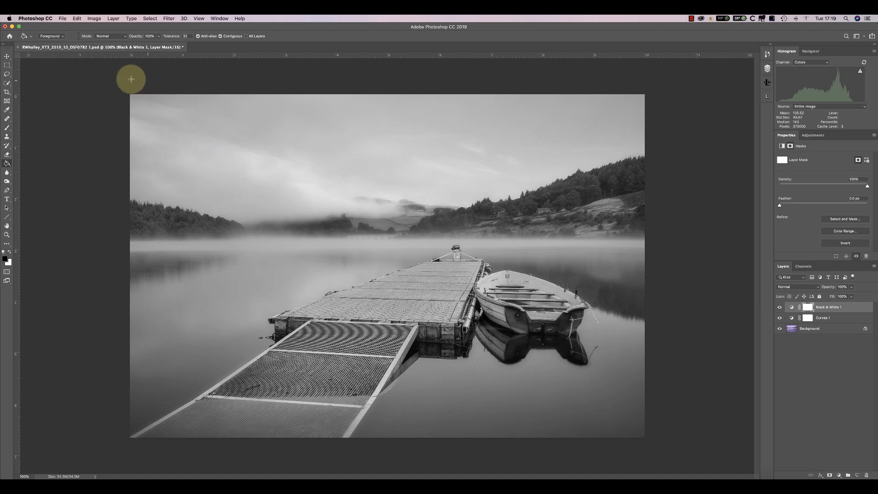
pyautogui.click(8, 128)
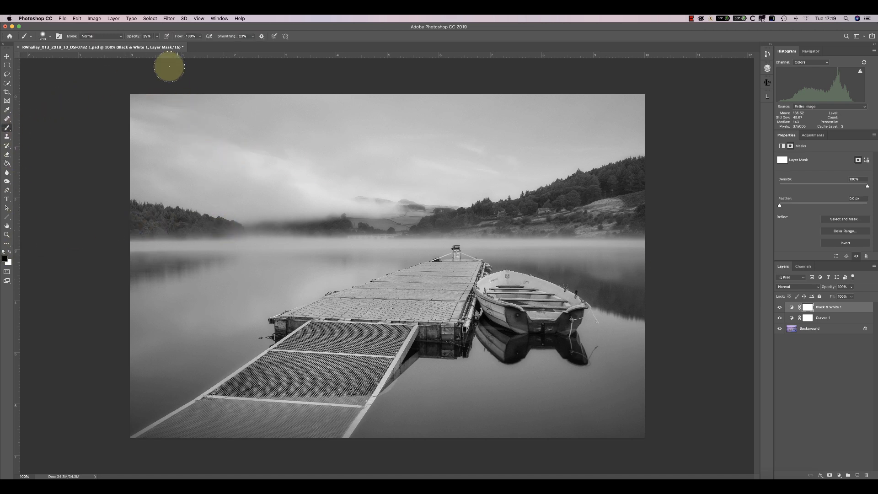
pyautogui.click(157, 37)
pyautogui.moveTo(154, 42); pyautogui.dragTo(210, 47)
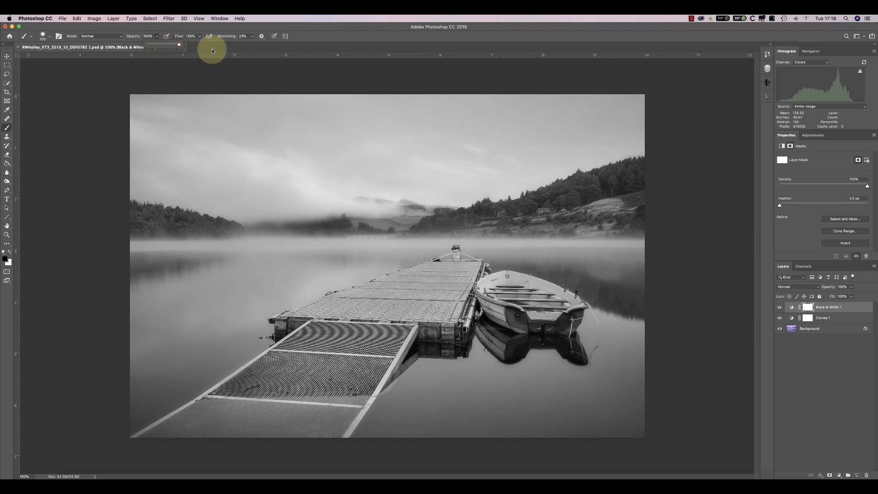
pyautogui.moveTo(259, 259)
pyautogui.mouseDown()
pyautogui.moveTo(554, 358)
pyautogui.moveTo(571, 347)
pyautogui.moveTo(552, 323)
pyautogui.moveTo(511, 307)
pyautogui.moveTo(354, 293)
pyautogui.moveTo(288, 275)
pyautogui.moveTo(353, 265)
pyautogui.moveTo(484, 281)
pyautogui.moveTo(583, 309)
pyautogui.moveTo(569, 336)
pyautogui.moveTo(509, 368)
pyautogui.moveTo(385, 354)
pyautogui.moveTo(266, 322)
pyautogui.moveTo(263, 302)
pyautogui.moveTo(319, 279)
pyautogui.mouseUp()
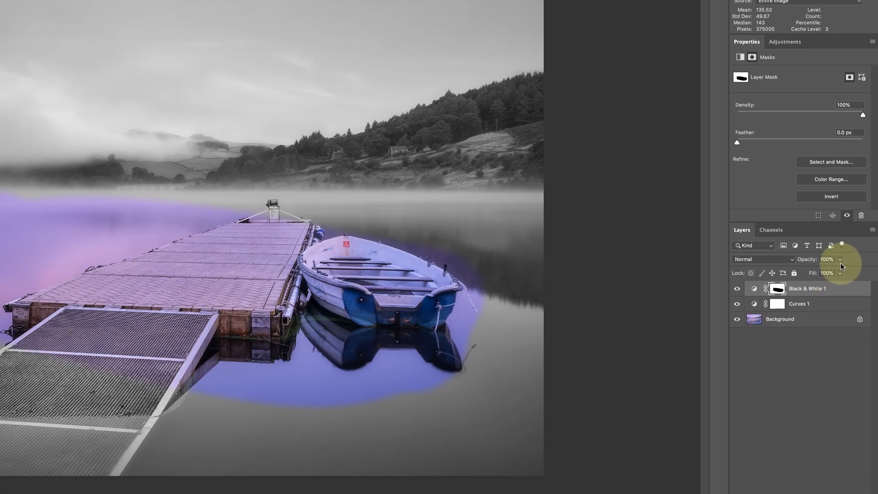
# - Set the Black & White 1 layer's opacity to 63% and view its blend modes, keeping Normal
pyautogui.click(841, 260)
pyautogui.moveTo(842, 271); pyautogui.dragTo(814, 273)
pyautogui.moveTo(828, 272)
pyautogui.mouseDown()
pyautogui.moveTo(838, 272)
pyautogui.moveTo(787, 273)
pyautogui.moveTo(833, 273)
pyautogui.moveTo(823, 274)
pyautogui.mouseUp()
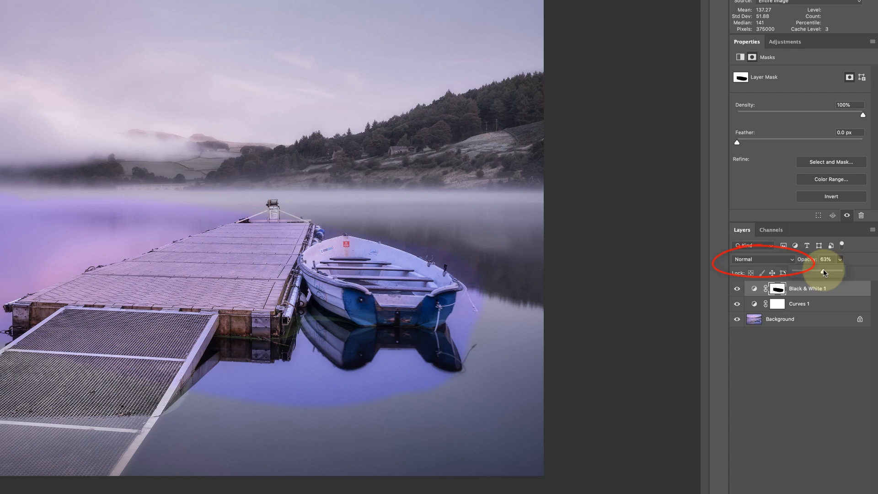
pyautogui.click(792, 259)
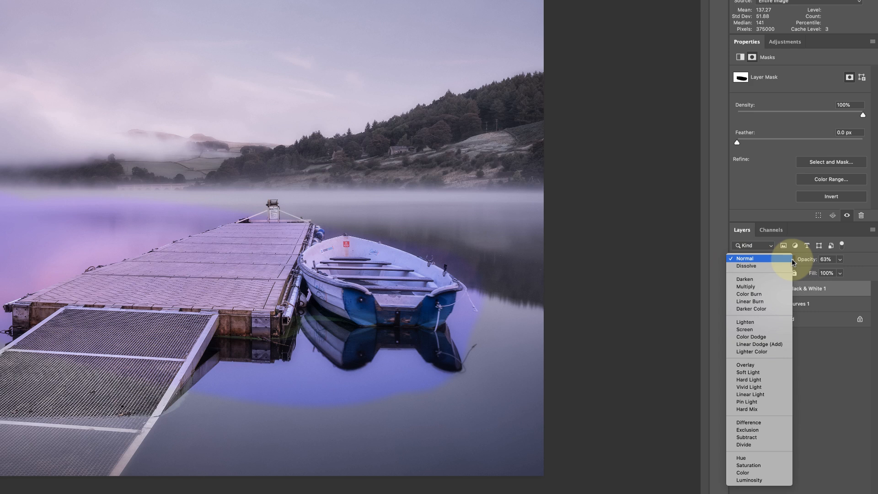
pyautogui.click(859, 265)
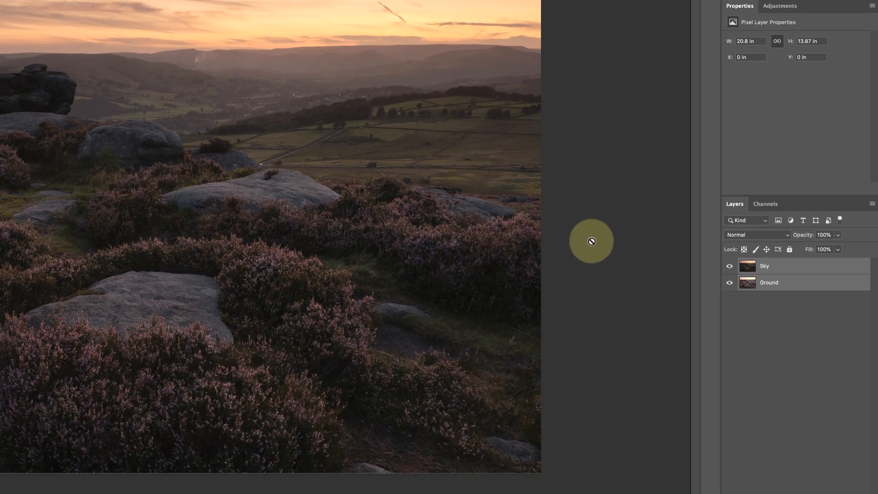
# - In Layer Blending.psd, hide and reshow the Sky layer to compare it with Ground, and add a white layer mask to Sky
pyautogui.click(730, 266)
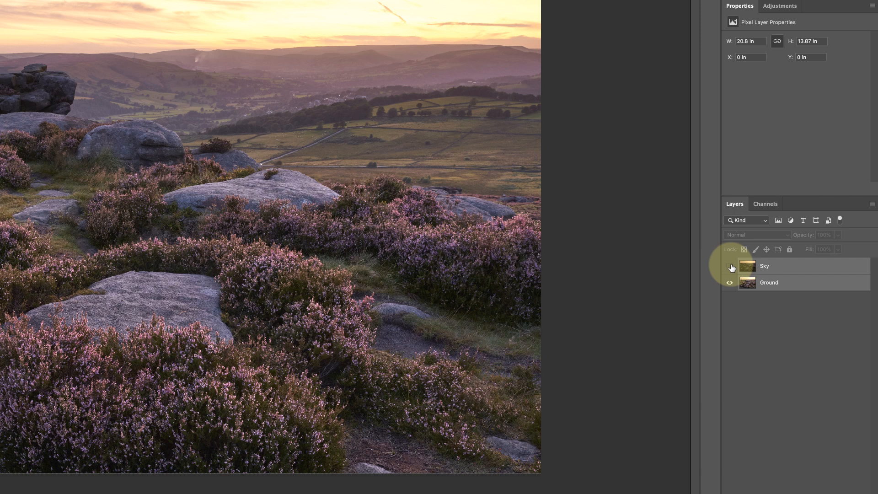
pyautogui.click(732, 267)
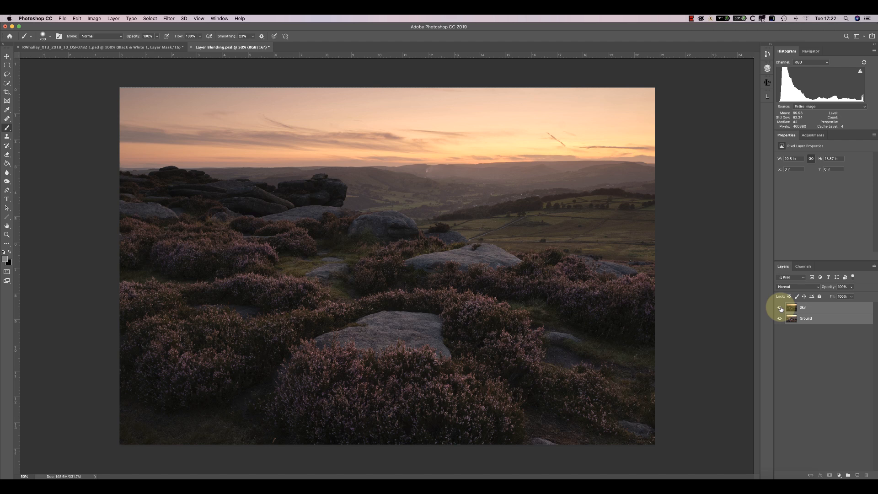
pyautogui.click(790, 308)
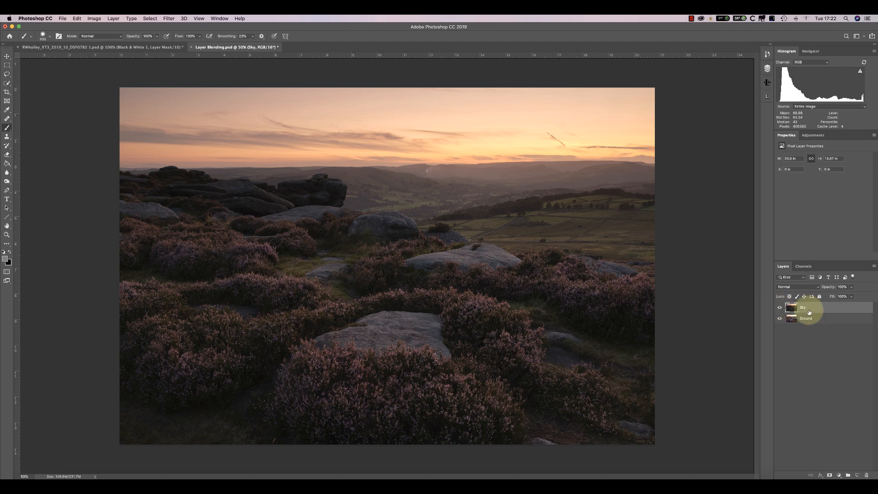
pyautogui.click(829, 474)
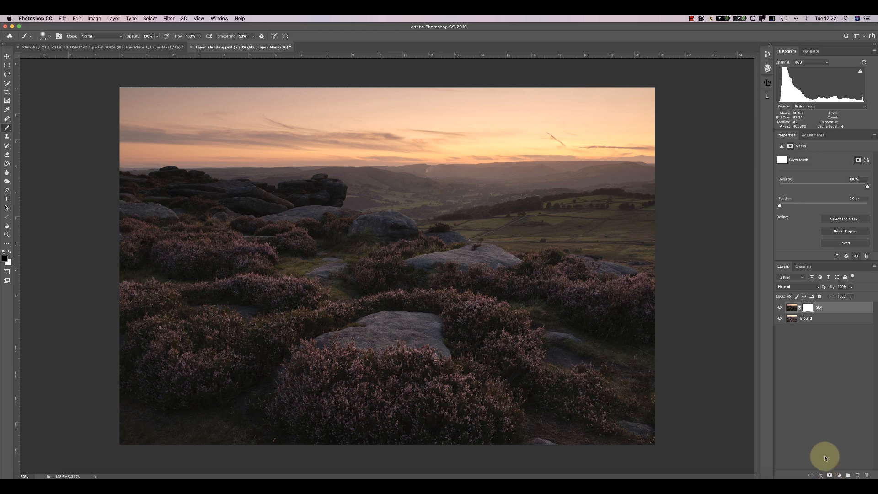
# - Paint black on the Sky layer mask over the heather using an enlarged brush at 25% opacity
pyautogui.press('x')
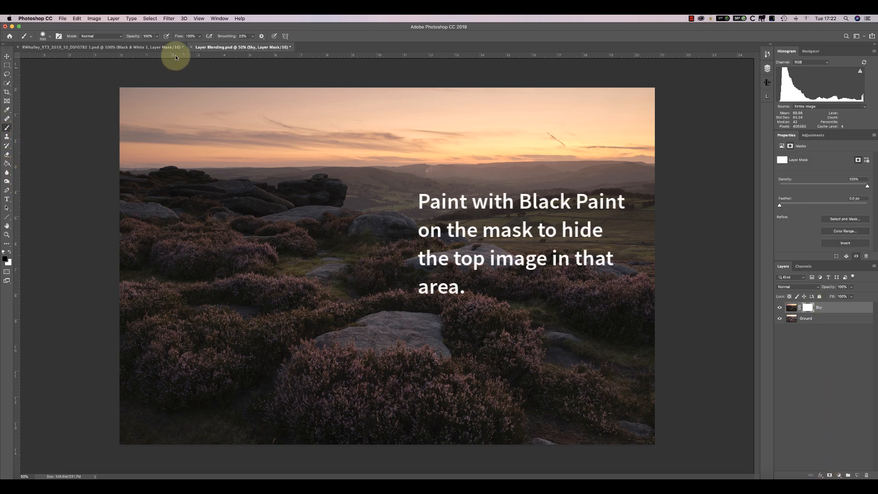
pyautogui.moveTo(157, 36); pyautogui.dragTo(132, 46)
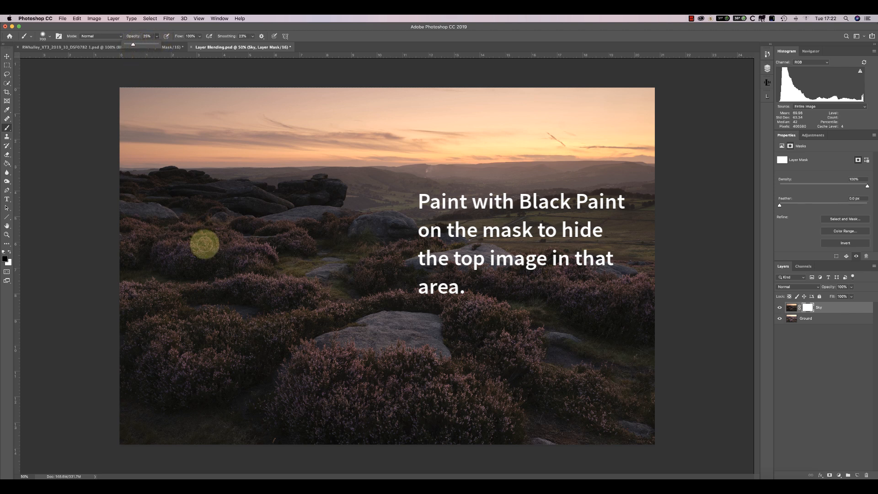
pyautogui.click(205, 244)
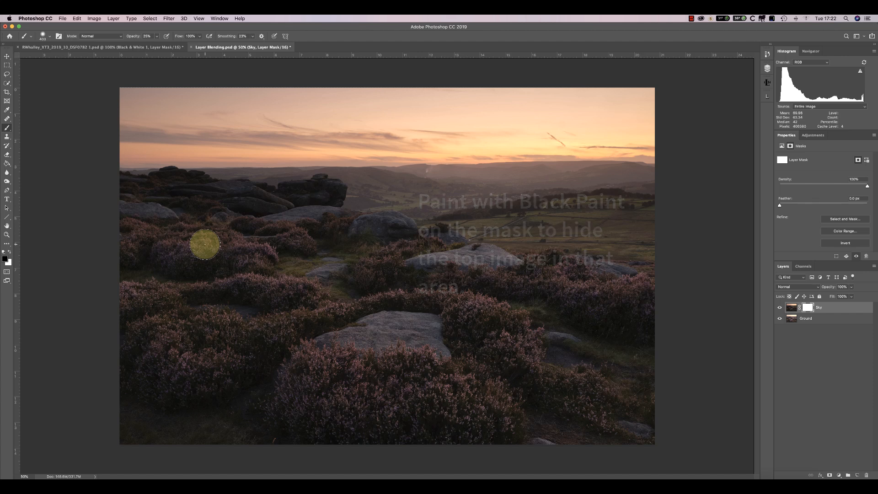
pyautogui.press(']')
pyautogui.press(']')
pyautogui.press(']')
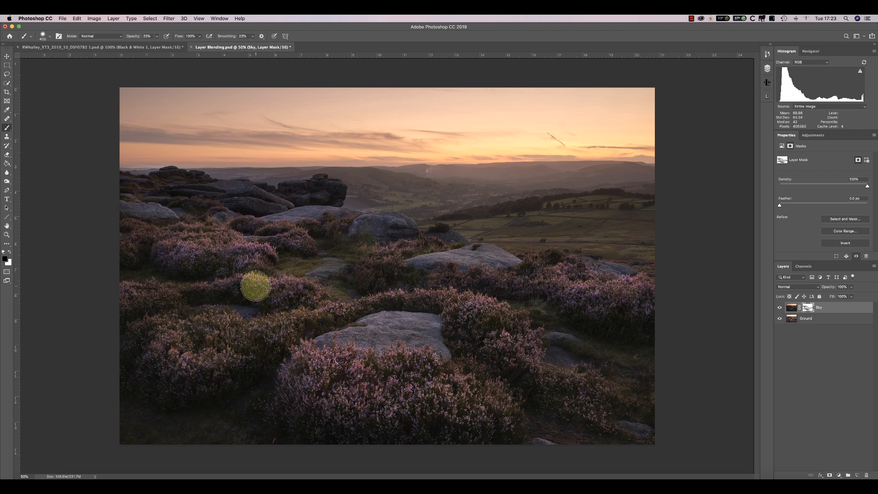
# - Reduce the brush size to refine the mask over the heather, and toggle the Sky layer's visibility to check the blend
pyautogui.press('[')
pyautogui.press('[')
pyautogui.press('[')
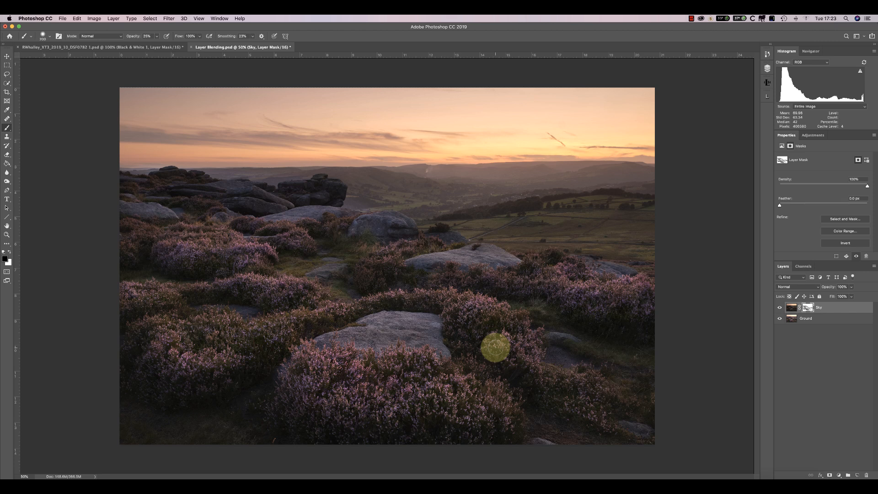
pyautogui.click(779, 308)
pyautogui.click(780, 308)
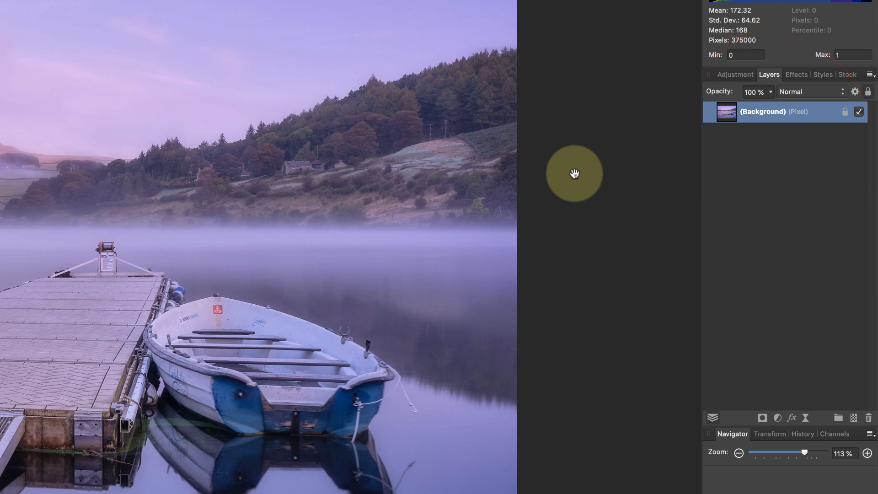
# - Add a Curves adjustment to the jetty photo and shape a gentle S-curve that darkens the shadows and lifts the highlights
pyautogui.click(735, 75)
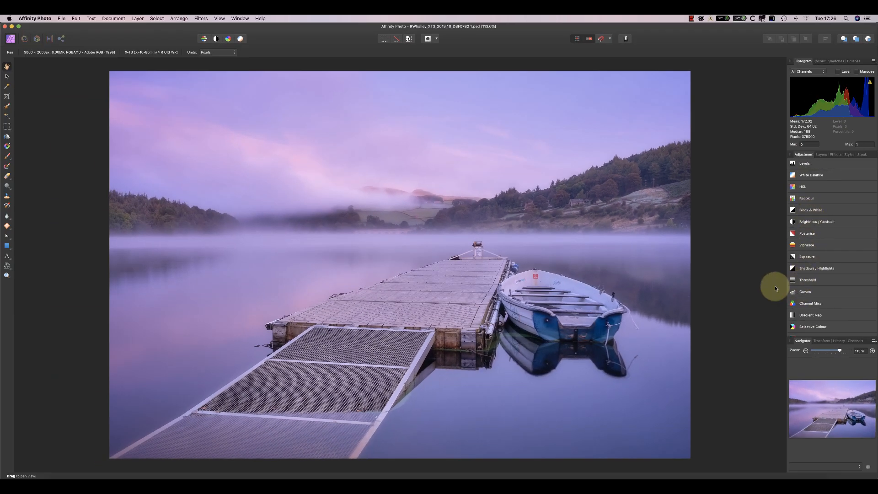
pyautogui.click(805, 292)
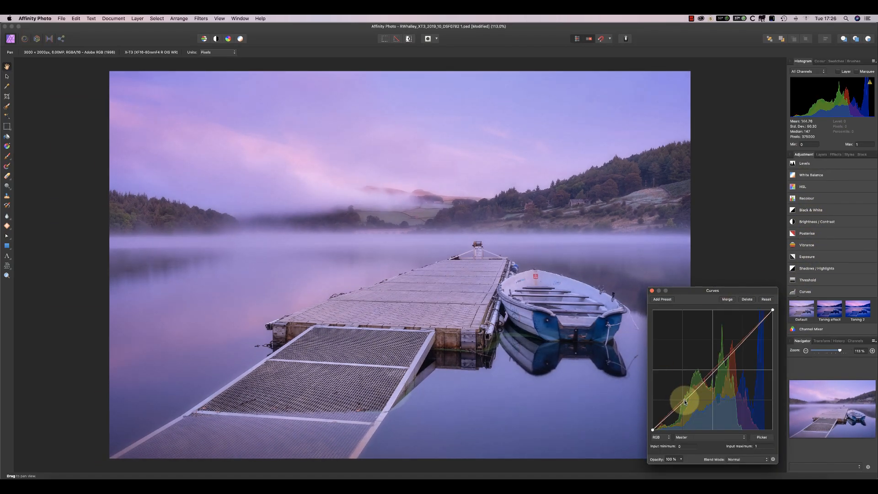
pyautogui.moveTo(685, 401); pyautogui.dragTo(687, 400)
pyautogui.moveTo(744, 337); pyautogui.dragTo(740, 340)
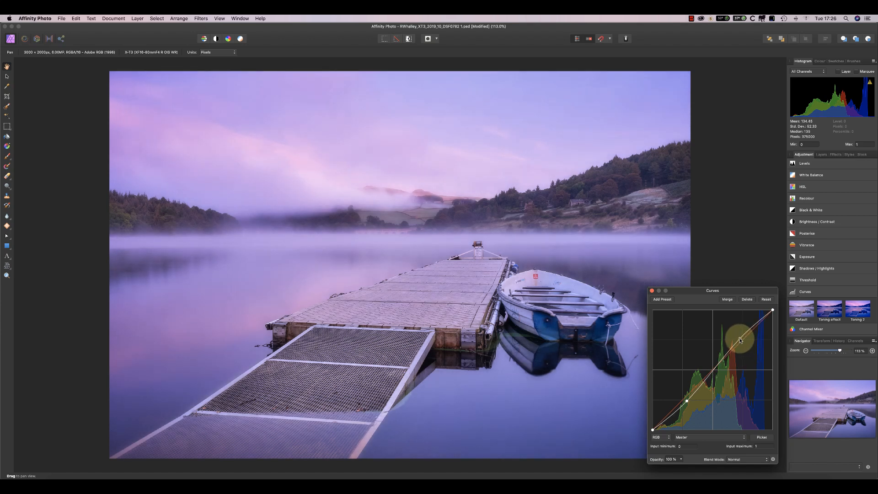
# - Add a Black & White adjustment with its default values, and hide and reshow both adjustment layers to compare their effects
pyautogui.click(812, 210)
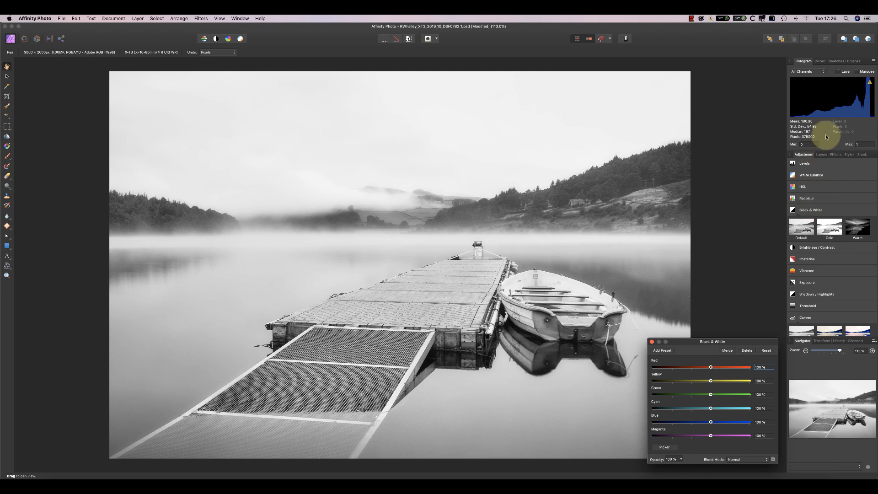
pyautogui.click(822, 155)
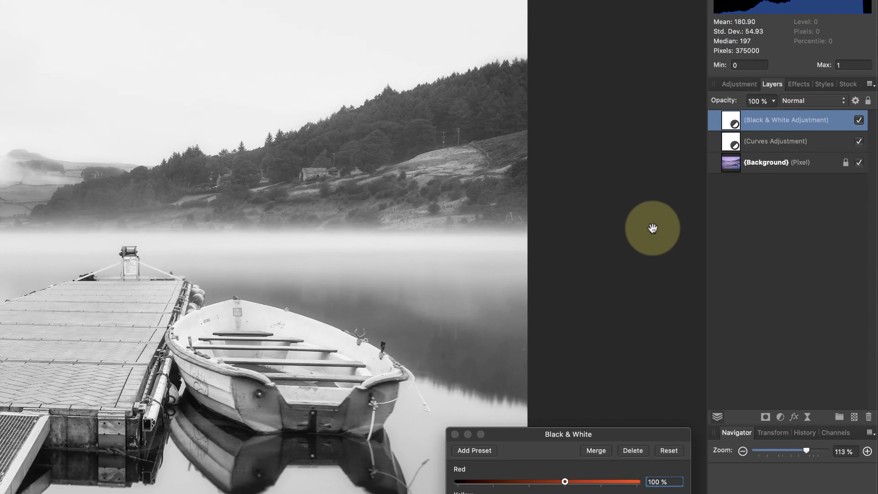
pyautogui.click(860, 120)
pyautogui.click(860, 141)
pyautogui.click(861, 142)
pyautogui.click(859, 121)
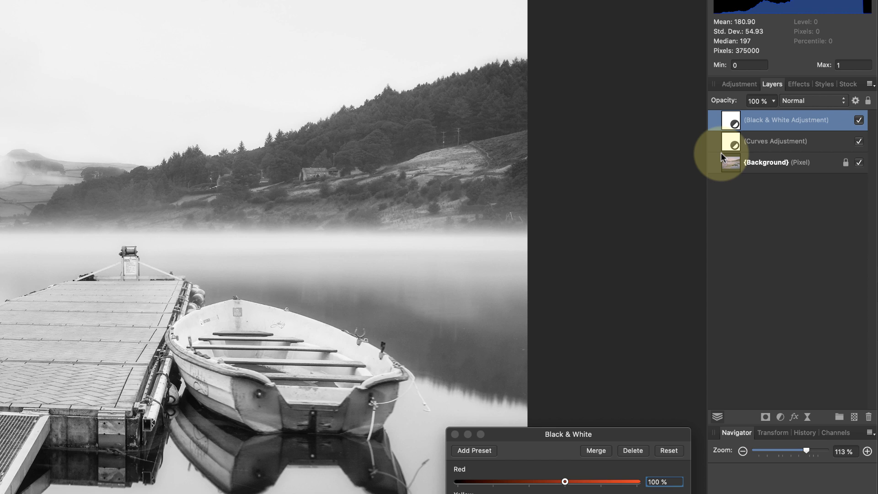
# - Set the Black & White adjustment's opacity to 41% and paint black on its built-in mask over the jetty and boat
pyautogui.click(774, 101)
pyautogui.moveTo(775, 115); pyautogui.dragTo(710, 118)
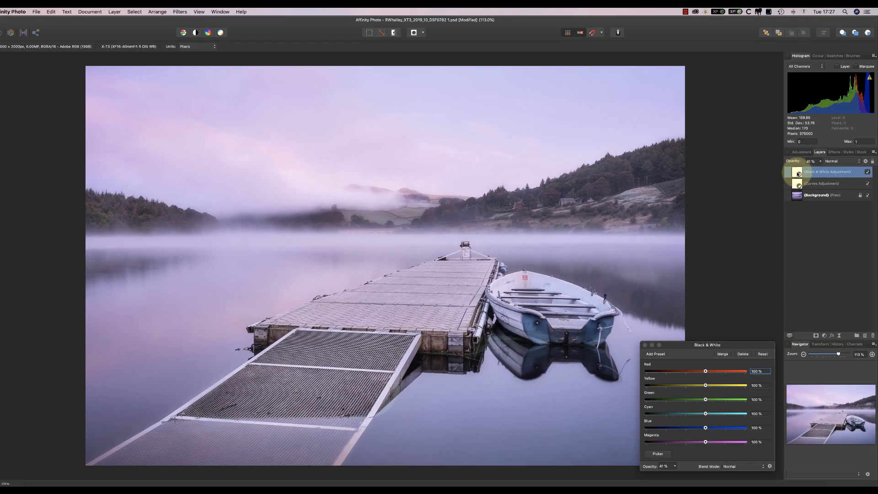
pyautogui.click(6, 158)
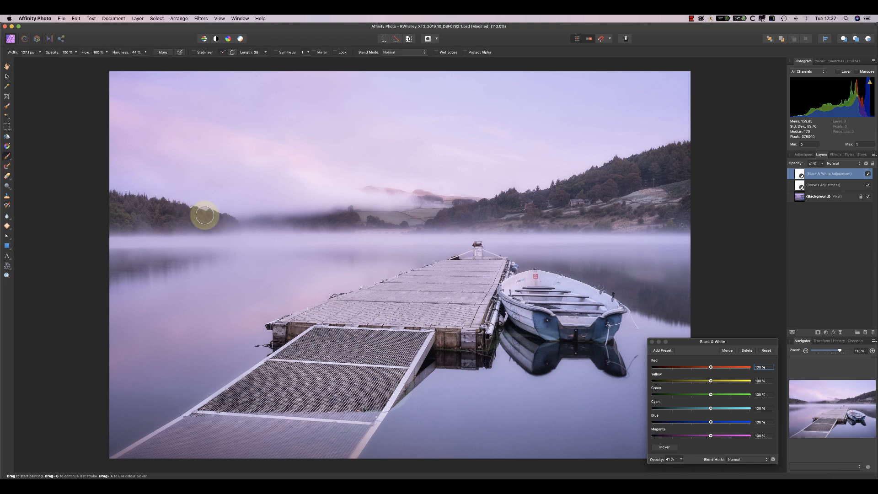
pyautogui.moveTo(311, 280)
pyautogui.mouseDown()
pyautogui.moveTo(321, 298)
pyautogui.moveTo(488, 308)
pyautogui.moveTo(395, 312)
pyautogui.moveTo(370, 326)
pyautogui.moveTo(545, 341)
pyautogui.moveTo(436, 369)
pyautogui.moveTo(291, 376)
pyautogui.moveTo(526, 354)
pyautogui.moveTo(561, 293)
pyautogui.moveTo(582, 285)
pyautogui.moveTo(514, 280)
pyautogui.moveTo(599, 290)
pyautogui.moveTo(588, 313)
pyautogui.mouseUp()
pyautogui.moveTo(338, 291); pyautogui.dragTo(382, 300)
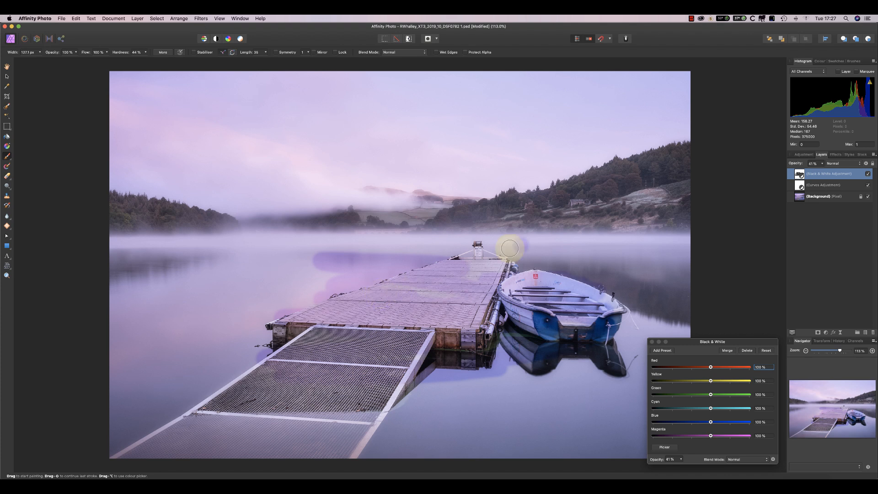
# - View the blend modes available for the Black & White adjustment layer, keeping Normal
pyautogui.click(844, 164)
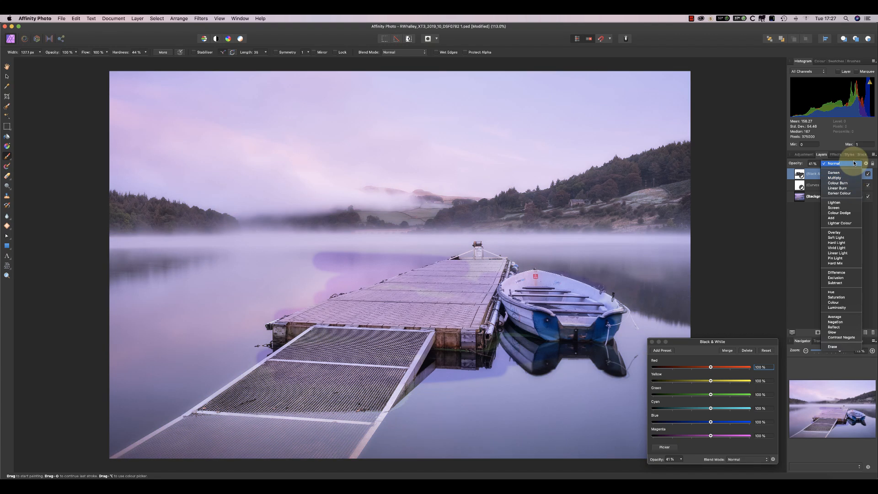
pyautogui.click(853, 163)
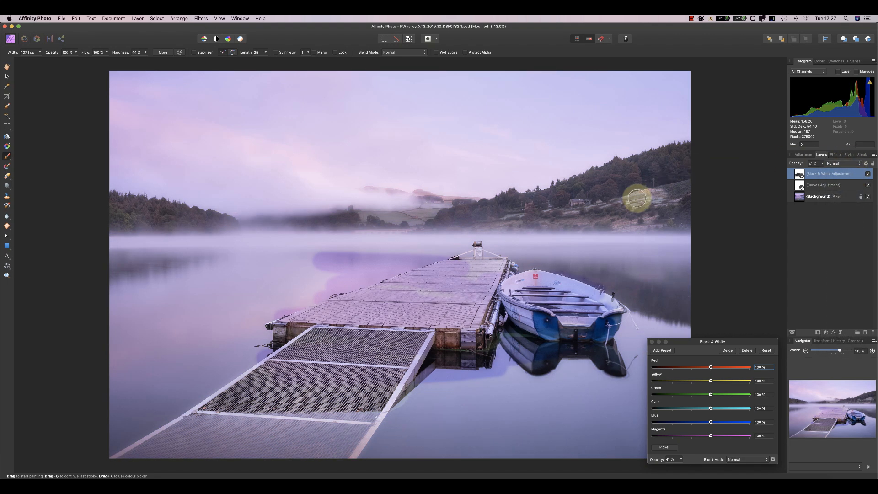